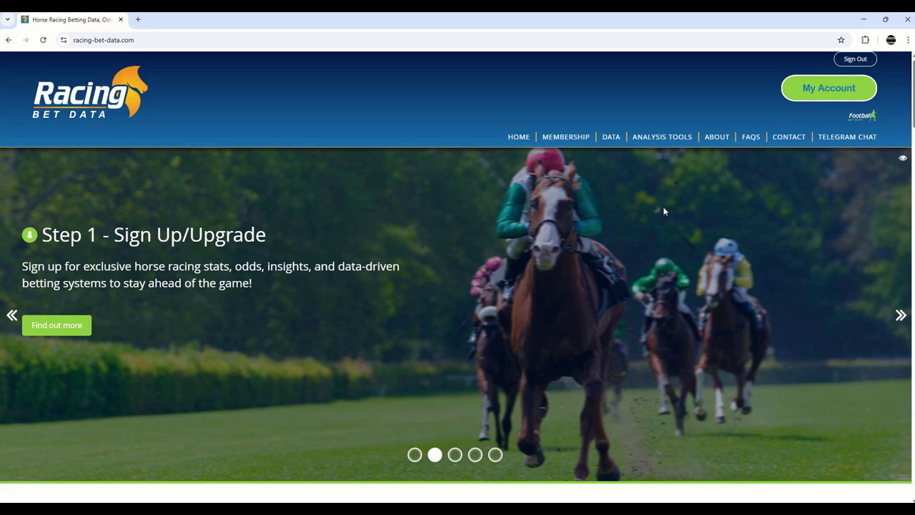
Open the site's searchable Data Dashboard
{"action": "mouse_move", "coordinate": [623, 143]}
{"action": "left_click", "coordinate": [624, 217]}
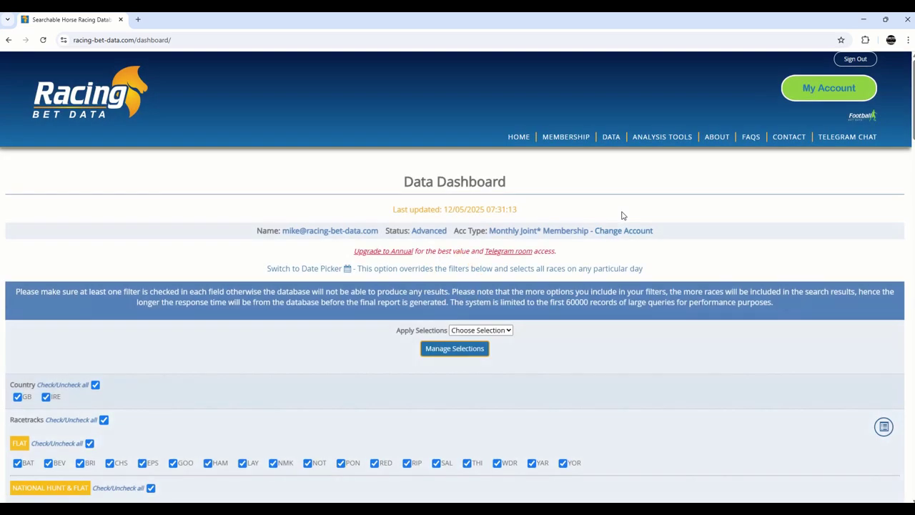
Uncheck and recheck all racetracks, and do the same for the Flat racetracks group
{"action": "scroll", "coordinate": [622, 215], "scroll_direction": "down", "scroll_amount": 3}
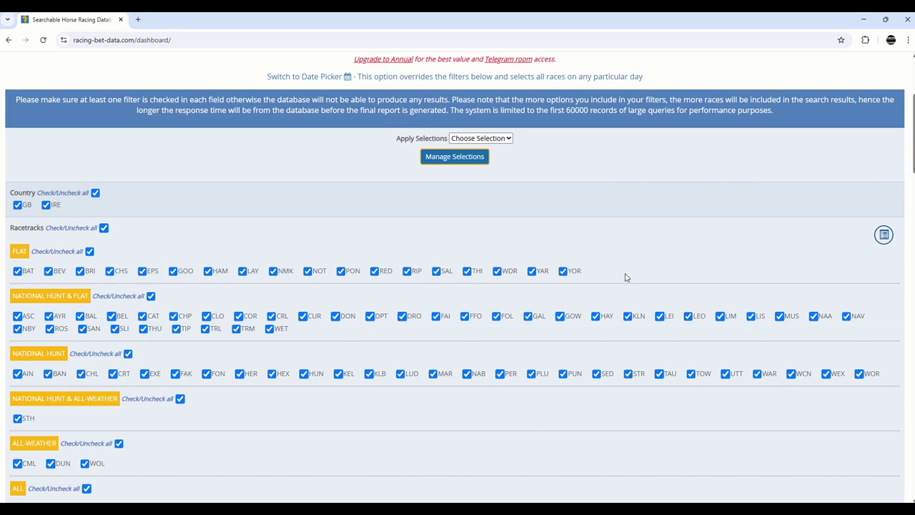
{"action": "left_click", "coordinate": [103, 227]}
{"action": "left_click", "coordinate": [103, 227]}
{"action": "left_click", "coordinate": [89, 251]}
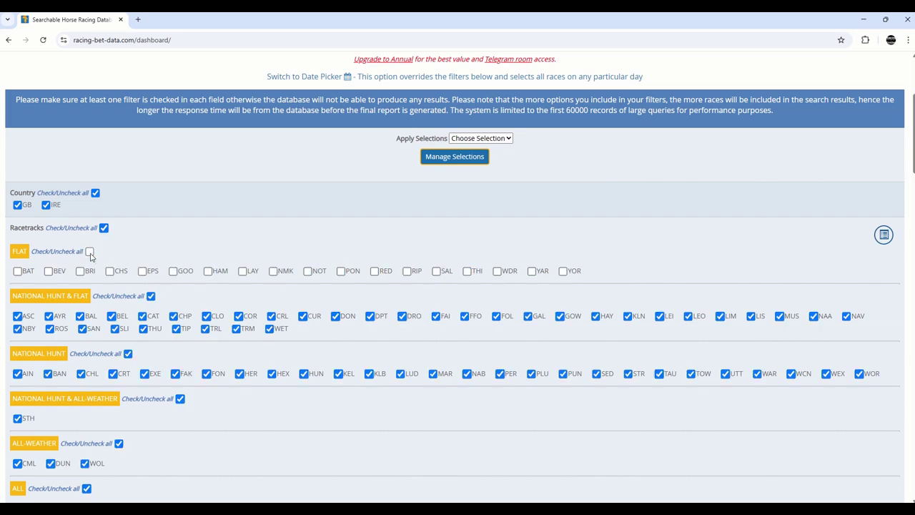
{"action": "left_click", "coordinate": [90, 251]}
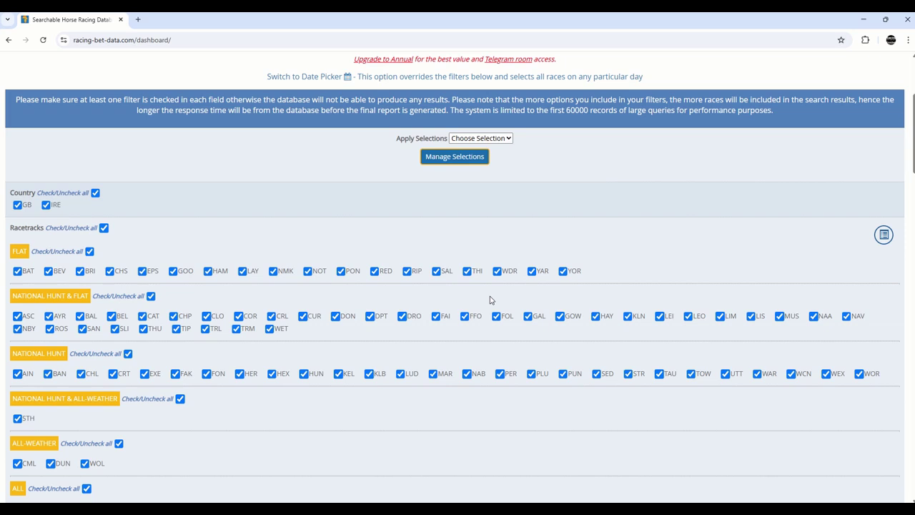
{"action": "scroll", "coordinate": [591, 237], "scroll_direction": "up", "scroll_amount": 1}
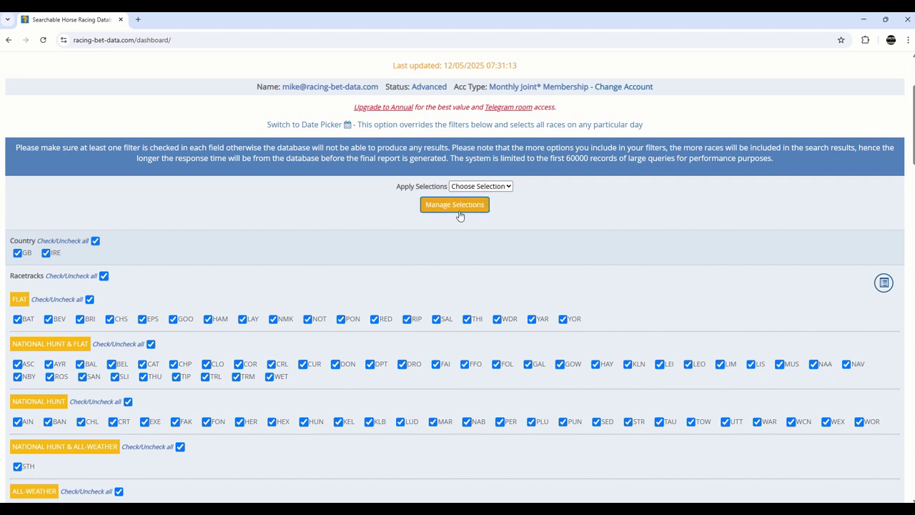
{"action": "scroll", "coordinate": [508, 229], "scroll_direction": "up", "scroll_amount": 2}
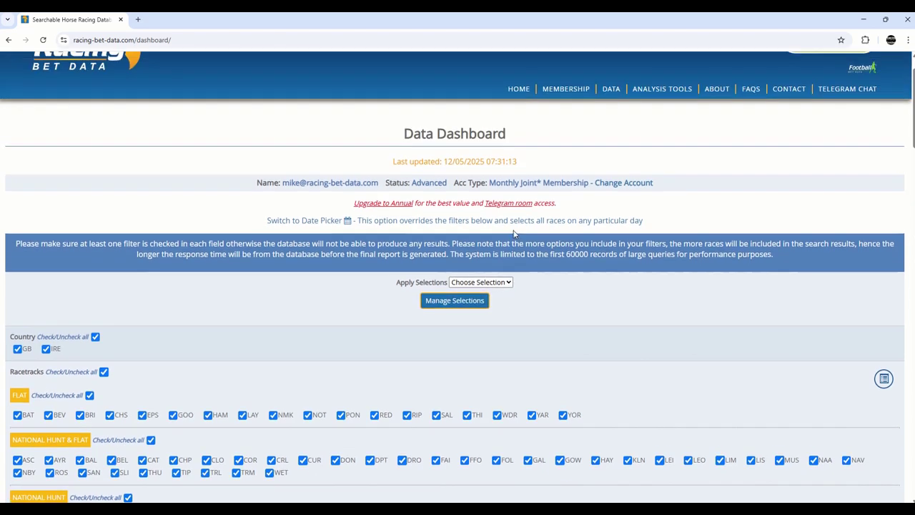
{"action": "mouse_move", "coordinate": [619, 113]}
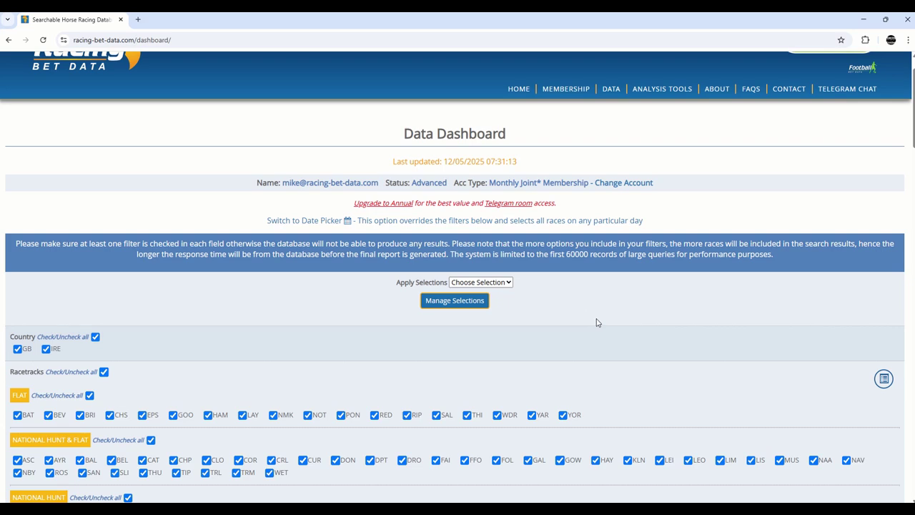
Set the jockey filter to Tom Marquand
{"action": "scroll", "coordinate": [597, 322], "scroll_direction": "down", "scroll_amount": 5}
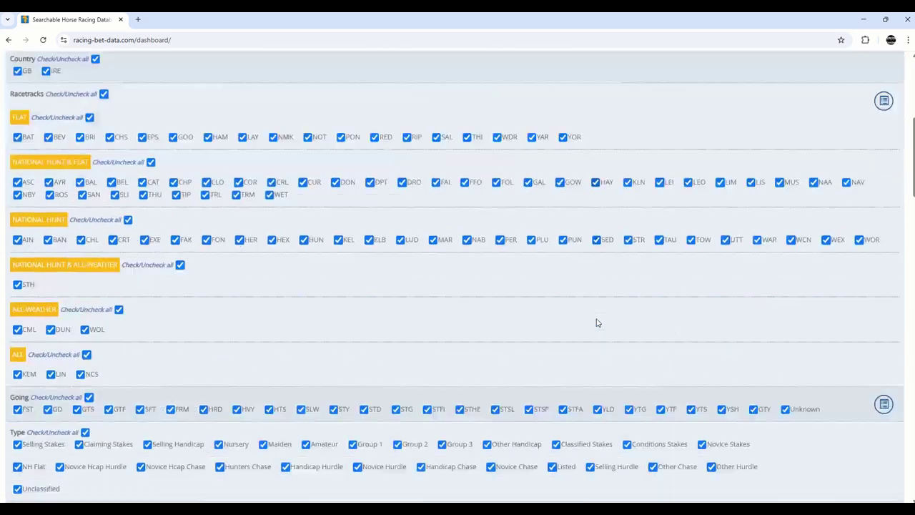
{"action": "scroll", "coordinate": [597, 322], "scroll_direction": "down", "scroll_amount": 2}
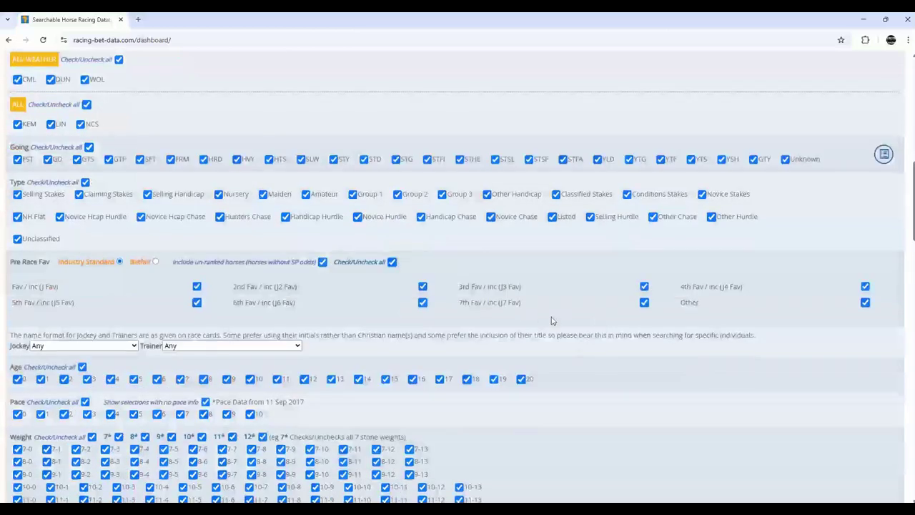
{"action": "scroll", "coordinate": [259, 308], "scroll_direction": "down", "scroll_amount": 1}
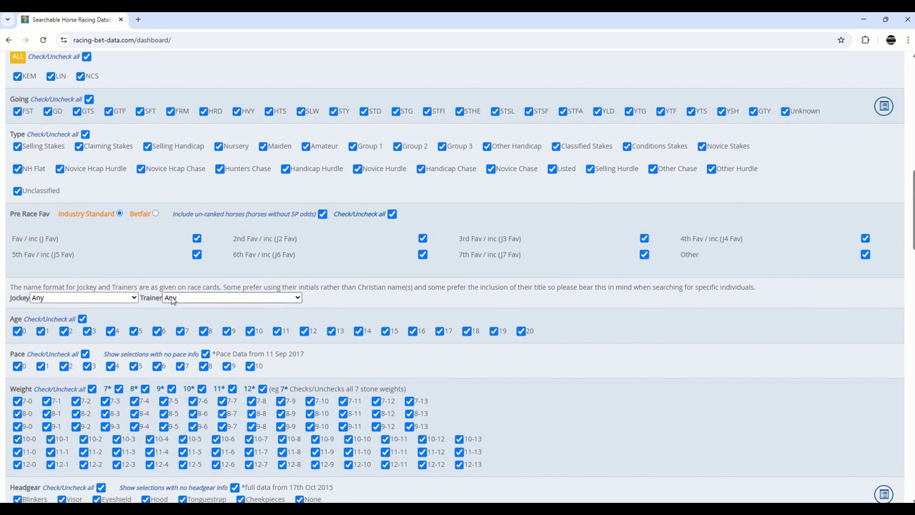
{"action": "left_click", "coordinate": [130, 299]}
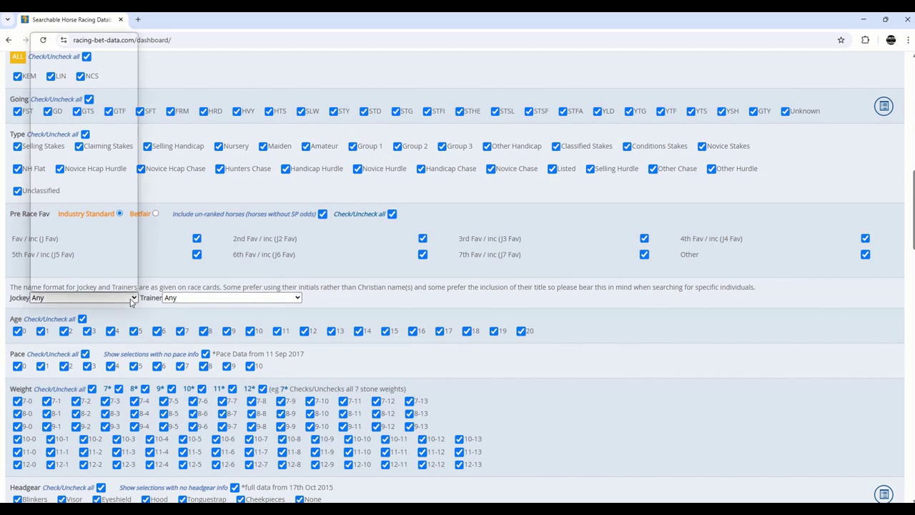
{"action": "type", "text": "Tom Marquand"}
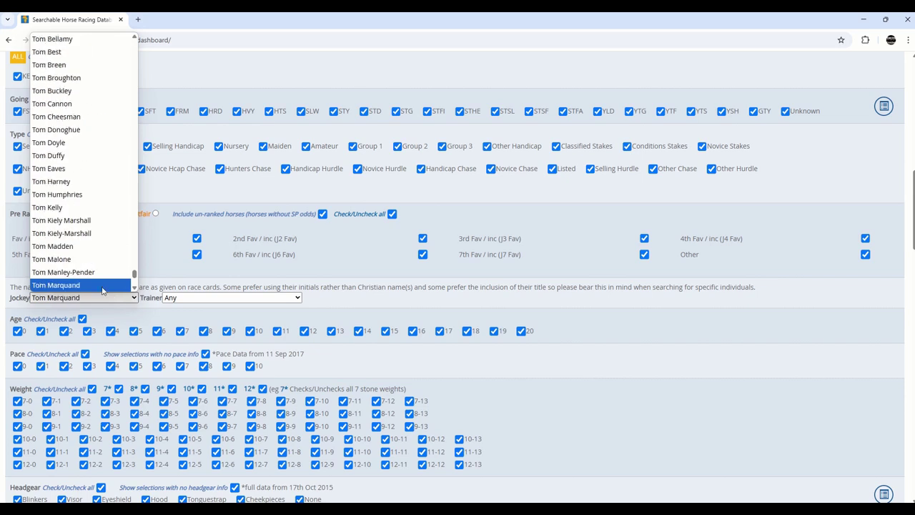
{"action": "left_click", "coordinate": [104, 286]}
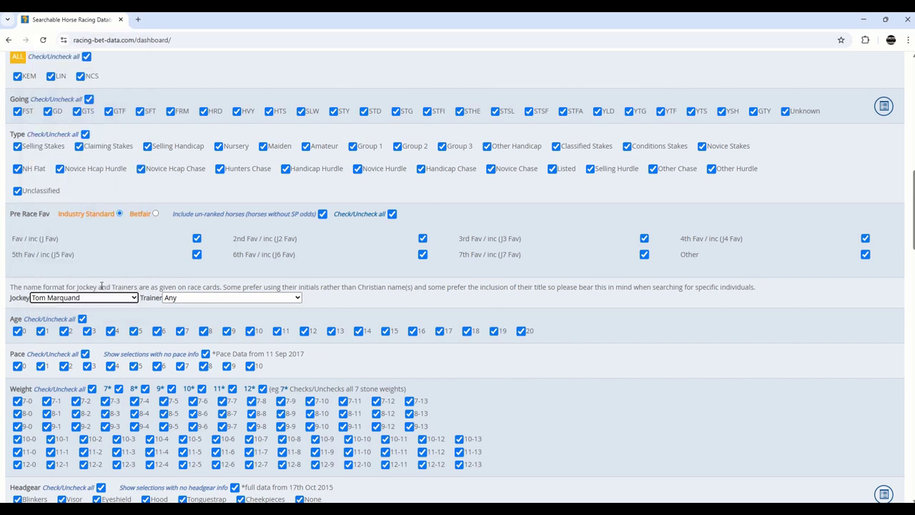
{"action": "left_click", "coordinate": [234, 297]}
{"action": "type", "text": "Michael & David Easterby"}
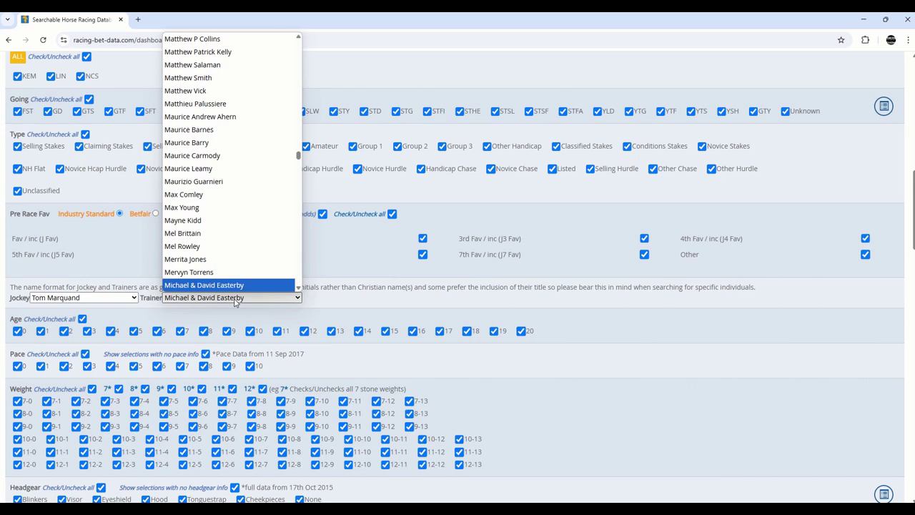
{"action": "key", "text": "Down"}
{"action": "key", "text": "Down"}
{"action": "key", "text": "Down"}
{"action": "key", "text": "Down"}
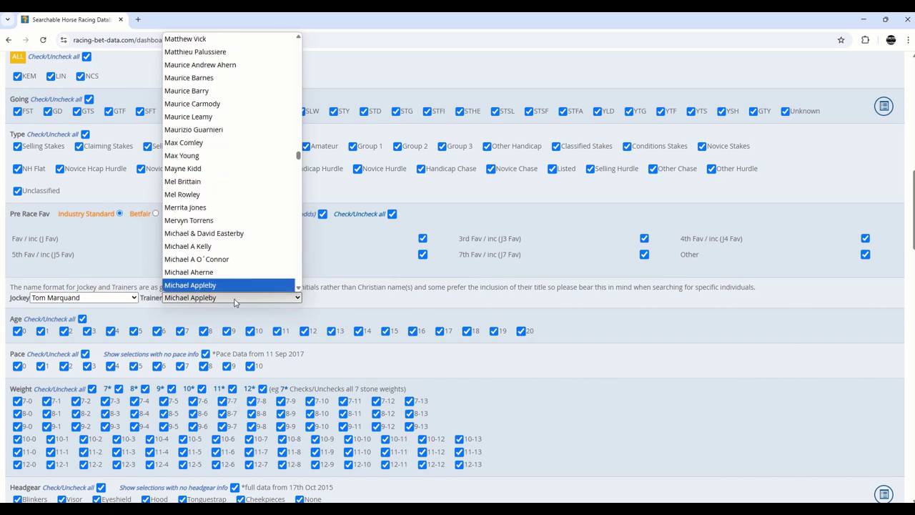
{"action": "left_click", "coordinate": [236, 285]}
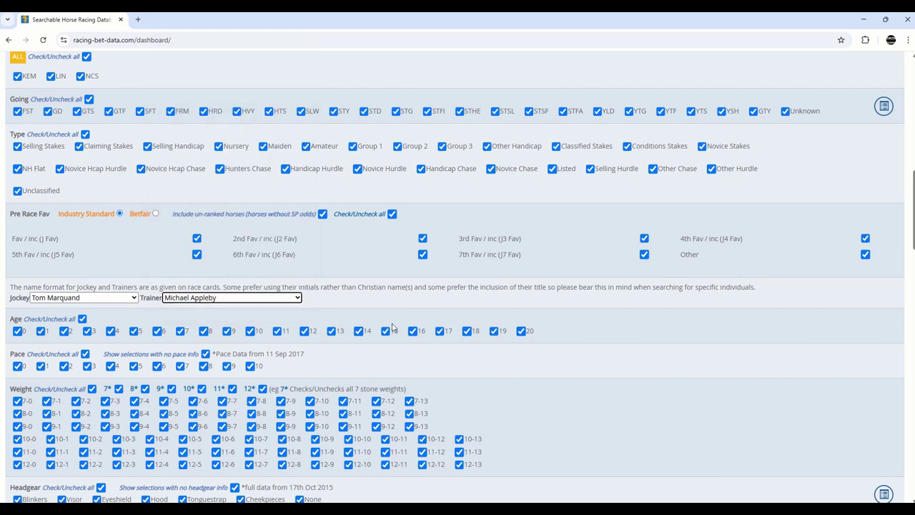
Submit the filtered query to generate the race report, leaving all remaining filters at their defaults
{"action": "scroll", "coordinate": [394, 326], "scroll_direction": "down", "scroll_amount": 1}
{"action": "scroll", "coordinate": [387, 322], "scroll_direction": "down", "scroll_amount": 1}
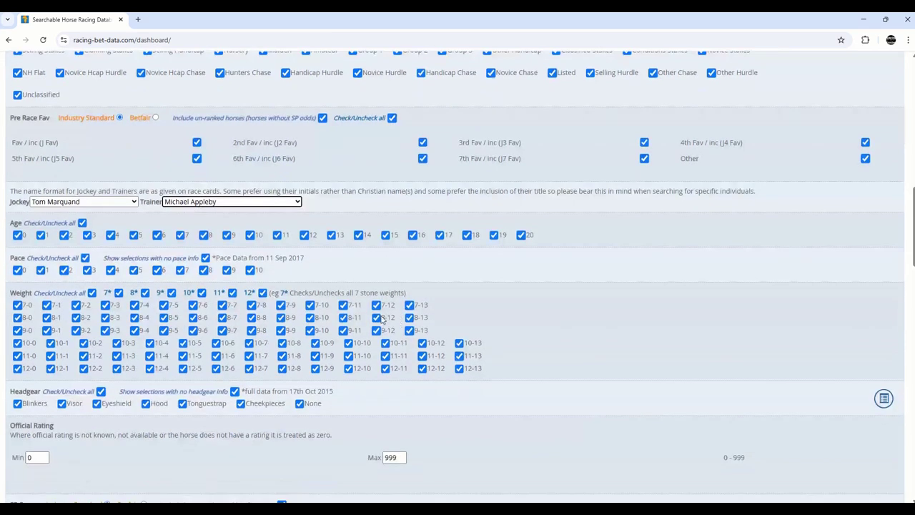
{"action": "scroll", "coordinate": [382, 319], "scroll_direction": "down", "scroll_amount": 2}
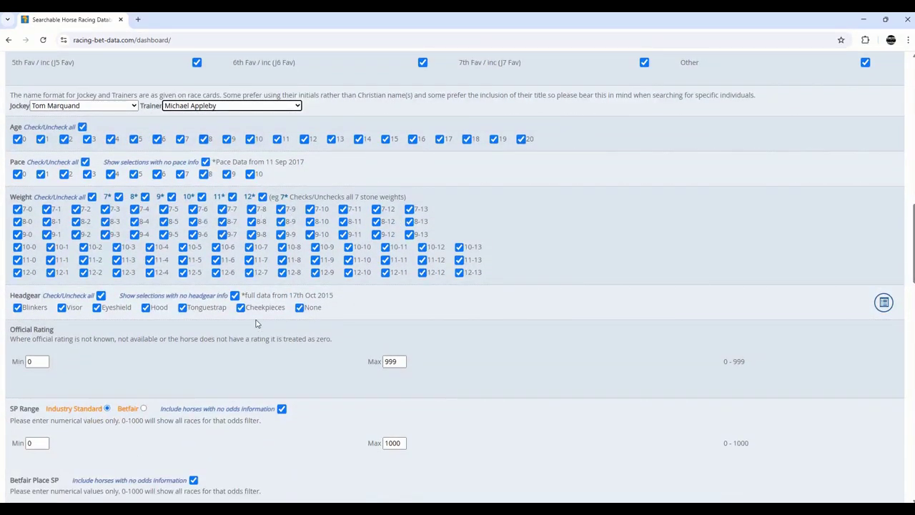
{"action": "scroll", "coordinate": [257, 324], "scroll_direction": "down", "scroll_amount": 4}
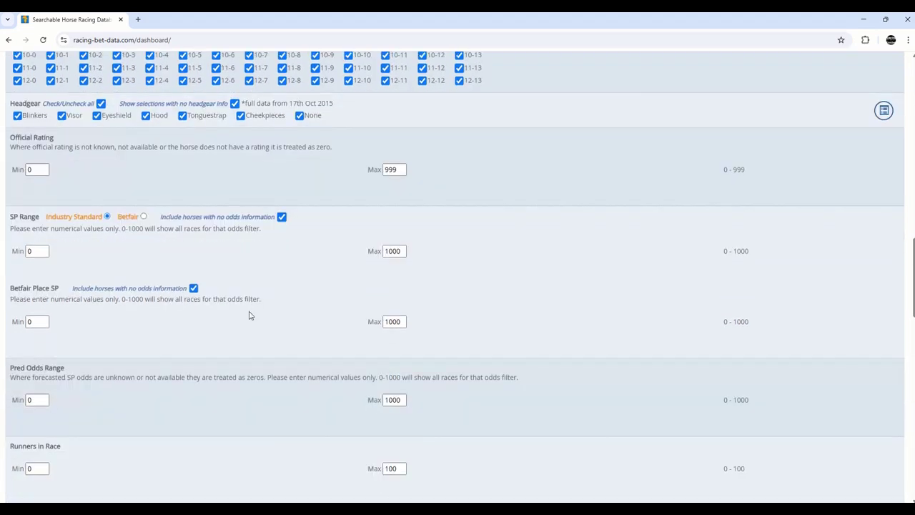
{"action": "scroll", "coordinate": [249, 315], "scroll_direction": "down", "scroll_amount": 7}
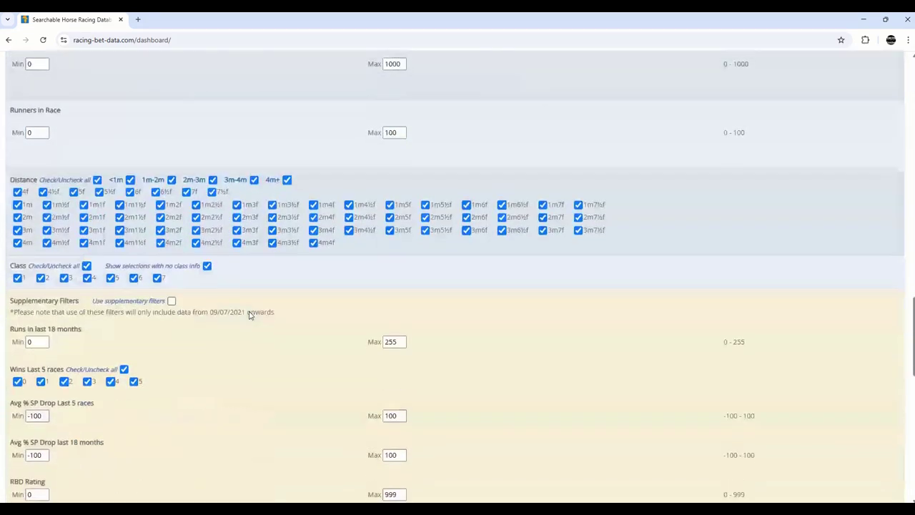
{"action": "scroll", "coordinate": [250, 315], "scroll_direction": "down", "scroll_amount": 9}
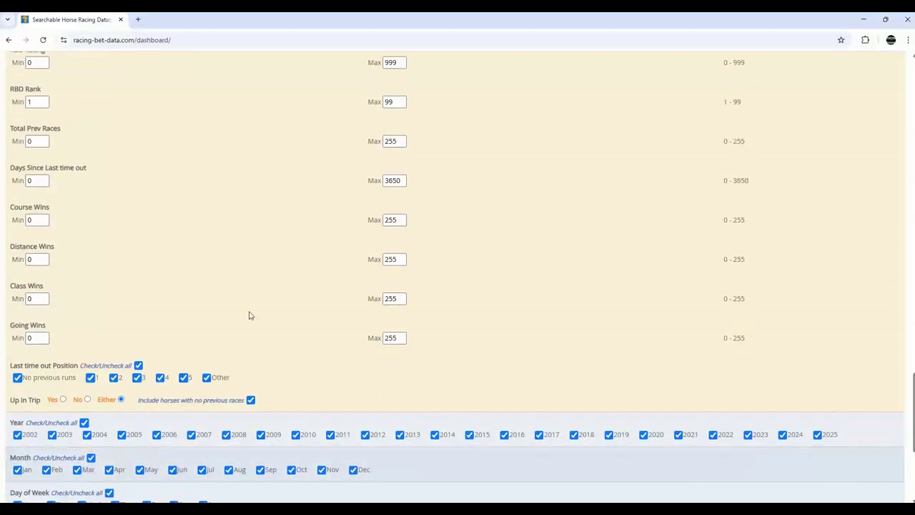
{"action": "scroll", "coordinate": [249, 316], "scroll_direction": "down", "scroll_amount": 2}
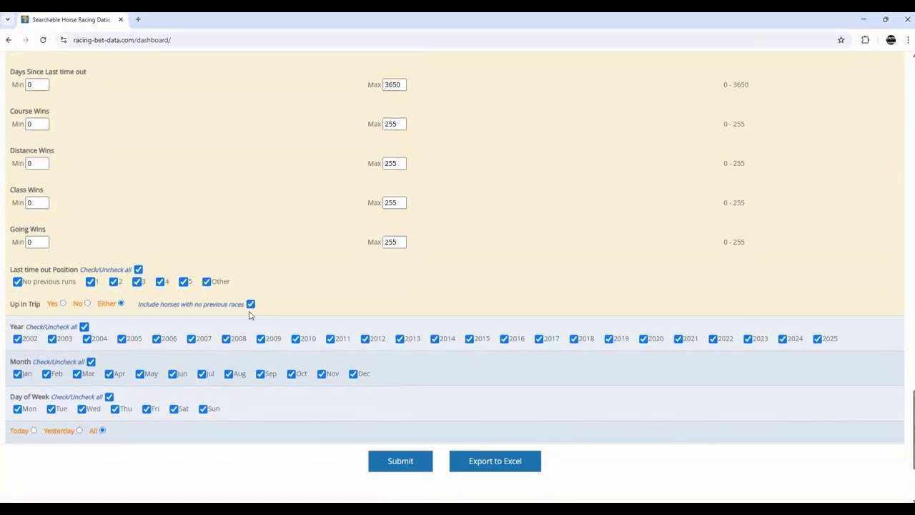
{"action": "left_click", "coordinate": [385, 465]}
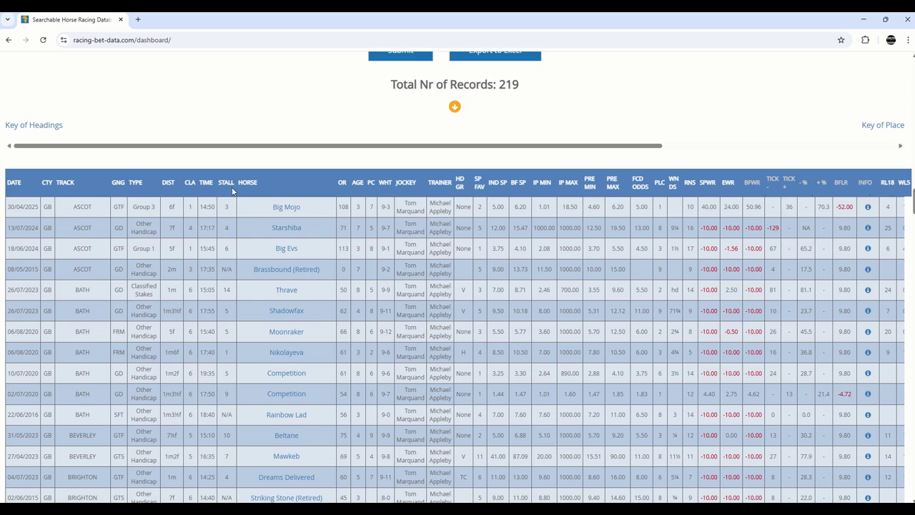
Sort the race results by date with the newest race first
{"action": "left_click", "coordinate": [30, 190]}
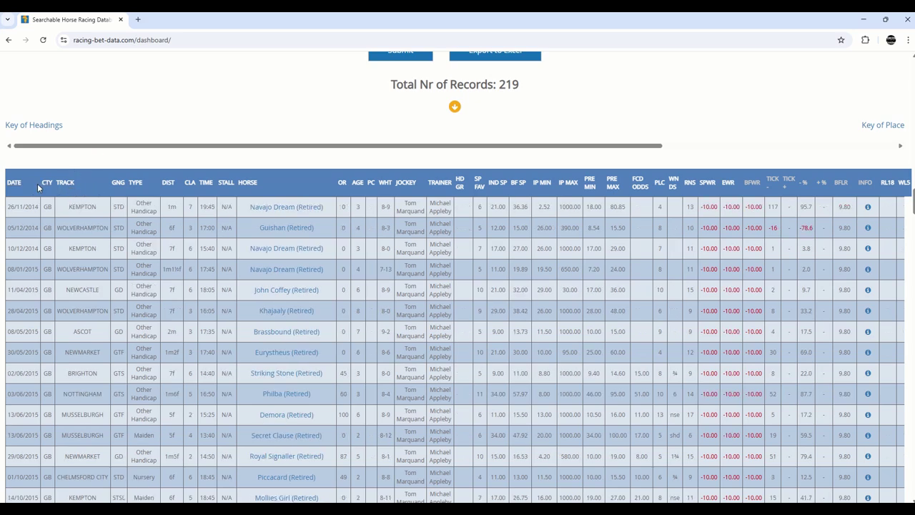
{"action": "left_click", "coordinate": [74, 196]}
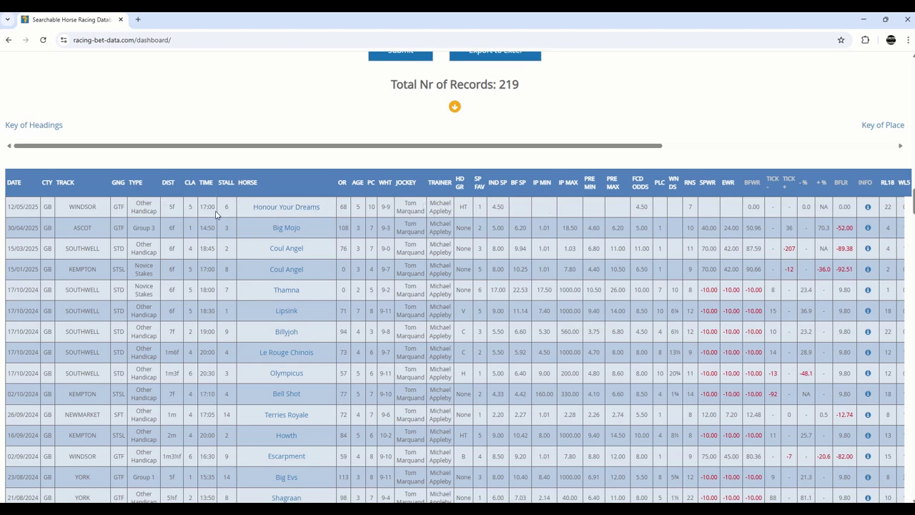
Examine the race history and profitability summary of the horse Honour Your Dreams, and close its history window
{"action": "left_click", "coordinate": [283, 211]}
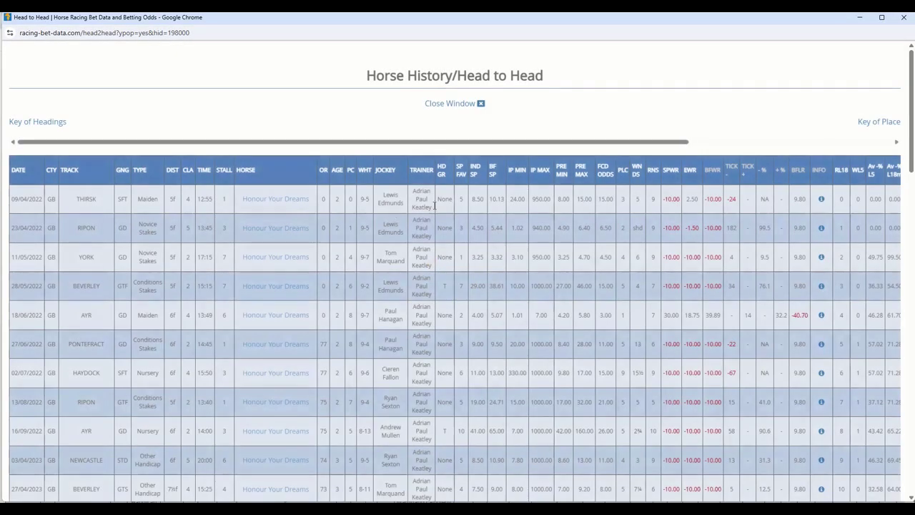
{"action": "scroll", "coordinate": [410, 212], "scroll_direction": "down", "scroll_amount": 1}
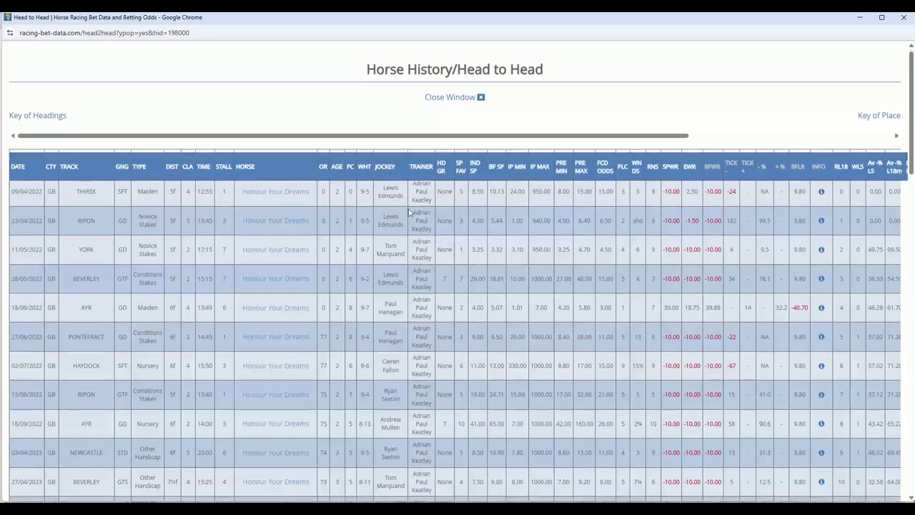
{"action": "scroll", "coordinate": [410, 211], "scroll_direction": "down", "scroll_amount": 10}
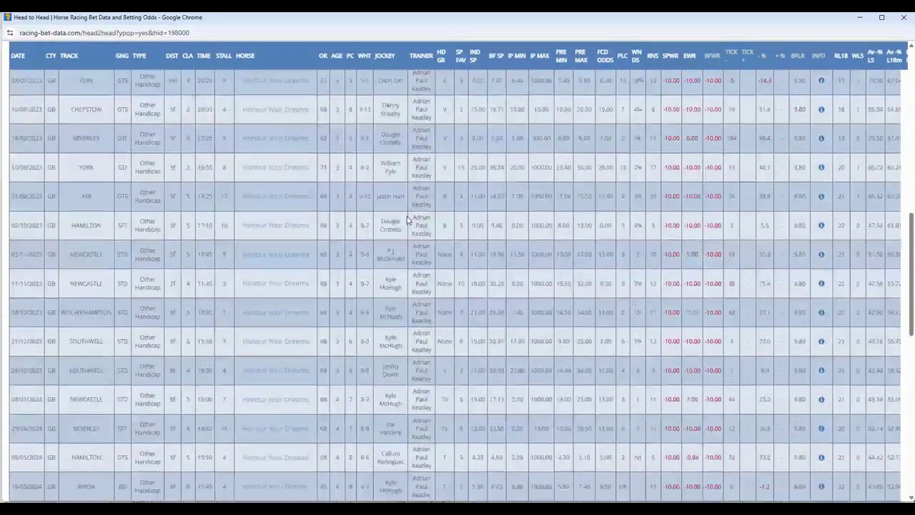
{"action": "scroll", "coordinate": [408, 219], "scroll_direction": "down", "scroll_amount": 10}
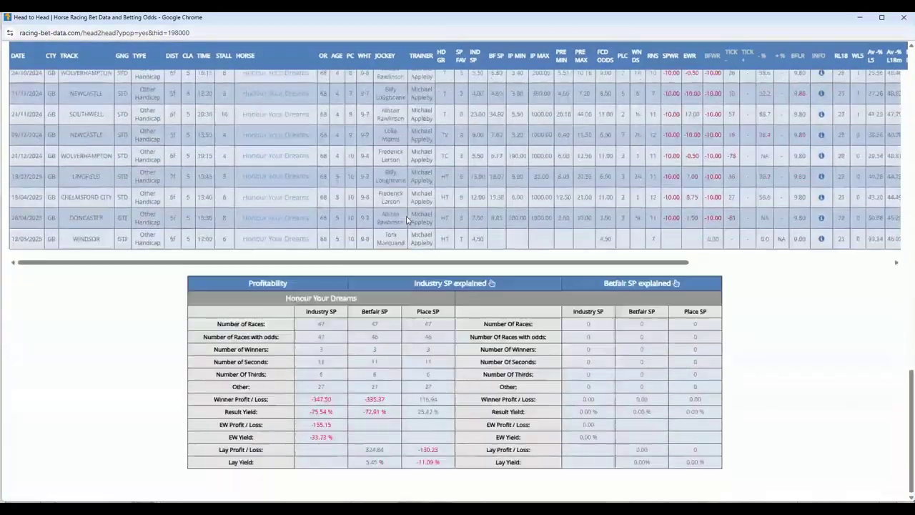
{"action": "scroll", "coordinate": [494, 323], "scroll_direction": "up", "scroll_amount": 5}
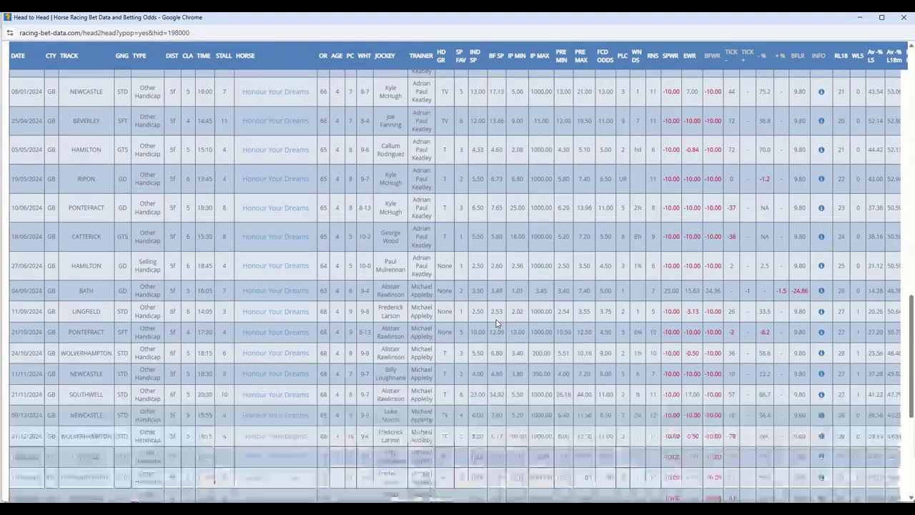
{"action": "scroll", "coordinate": [496, 323], "scroll_direction": "up", "scroll_amount": 15}
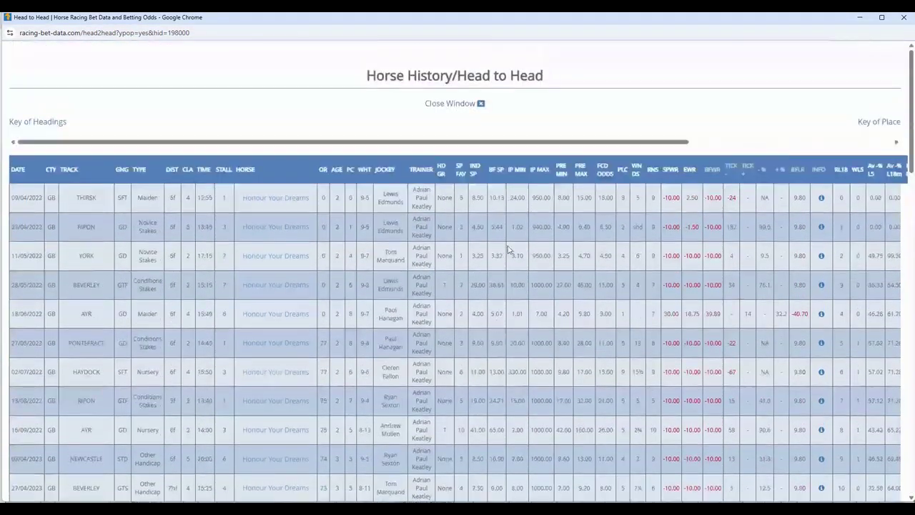
{"action": "left_click", "coordinate": [481, 103]}
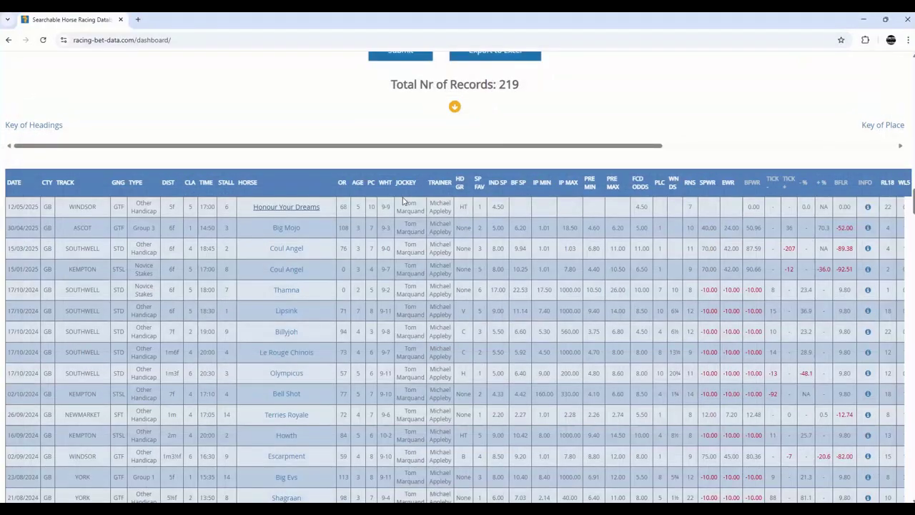
Go to the report's profitability summary and view the explanations of Industry SP and Betfair SP
{"action": "left_click", "coordinate": [455, 107]}
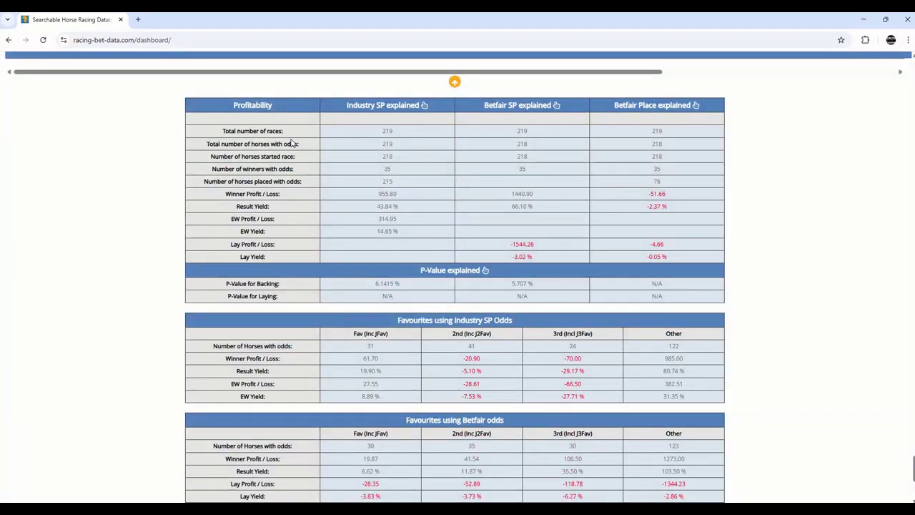
{"action": "left_click", "coordinate": [402, 107]}
{"action": "left_click", "coordinate": [641, 77]}
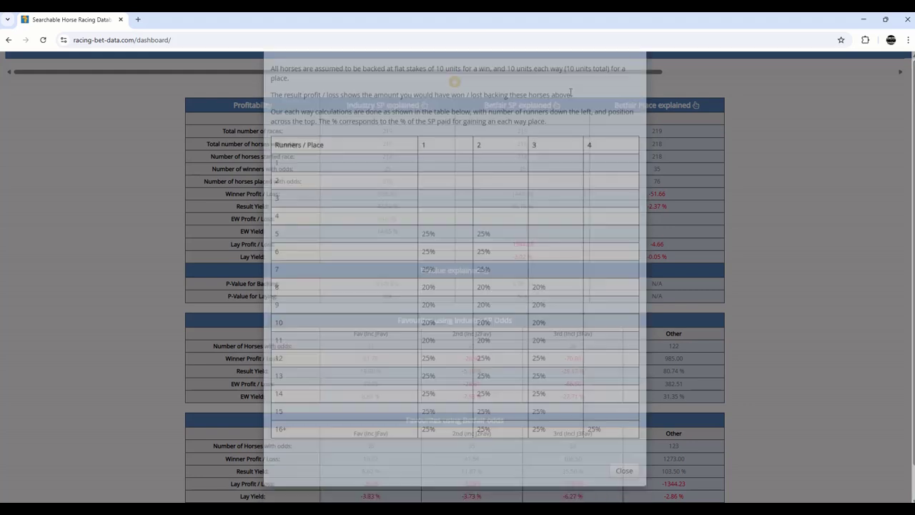
{"action": "left_click", "coordinate": [526, 105]}
{"action": "left_click", "coordinate": [625, 199]}
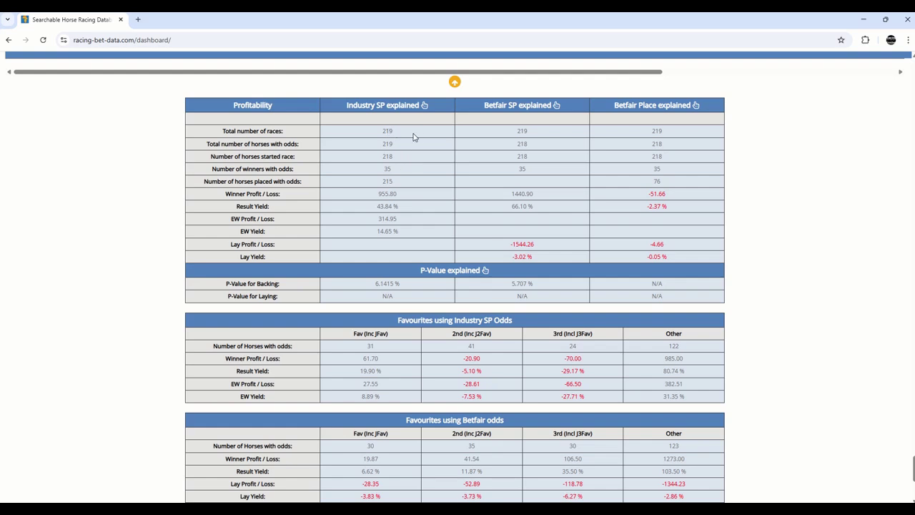
Examine the winner profit, yield and P-value figures for Industry SP and Betfair SP, plus the favourites tables
{"action": "double_click", "coordinate": [392, 158]}
{"action": "left_click_drag", "start_coordinate": [398, 193], "coordinate": [378, 194]}
{"action": "left_click_drag", "start_coordinate": [537, 194], "coordinate": [508, 197]}
{"action": "left_click_drag", "start_coordinate": [373, 207], "coordinate": [404, 208]}
{"action": "left_click", "coordinate": [503, 213]}
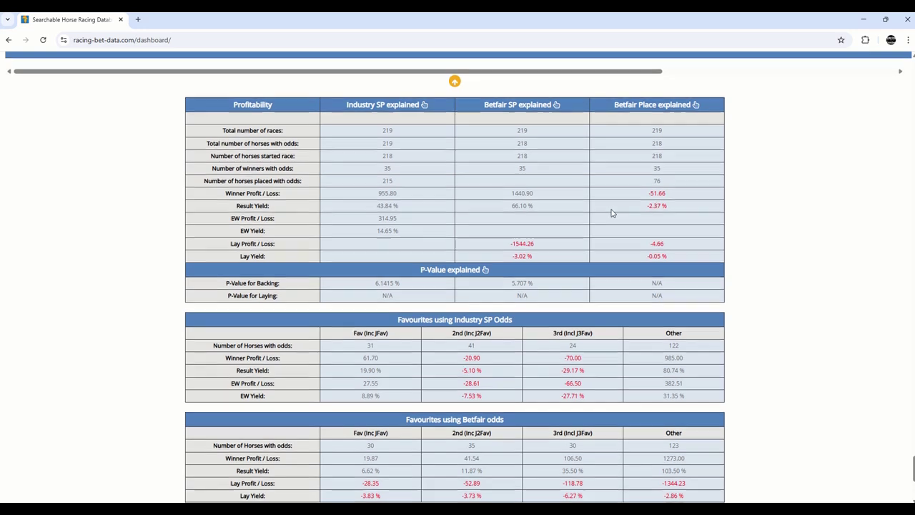
{"action": "scroll", "coordinate": [611, 212], "scroll_direction": "down", "scroll_amount": 2}
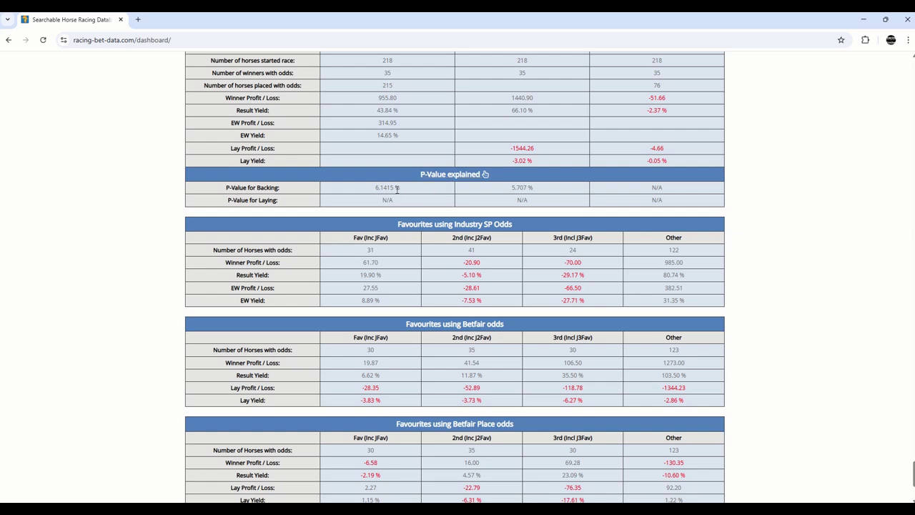
{"action": "scroll", "coordinate": [397, 189], "scroll_direction": "down", "scroll_amount": 3}
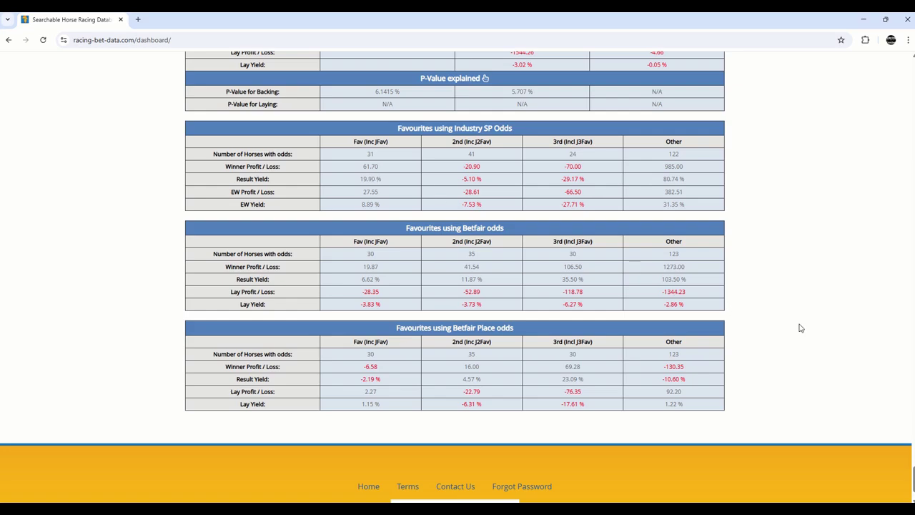
Go back to the start of the race report and export its records to Excel
{"action": "scroll", "coordinate": [862, 403], "scroll_direction": "up", "scroll_amount": 2}
{"action": "scroll", "coordinate": [862, 402], "scroll_direction": "up", "scroll_amount": 3}
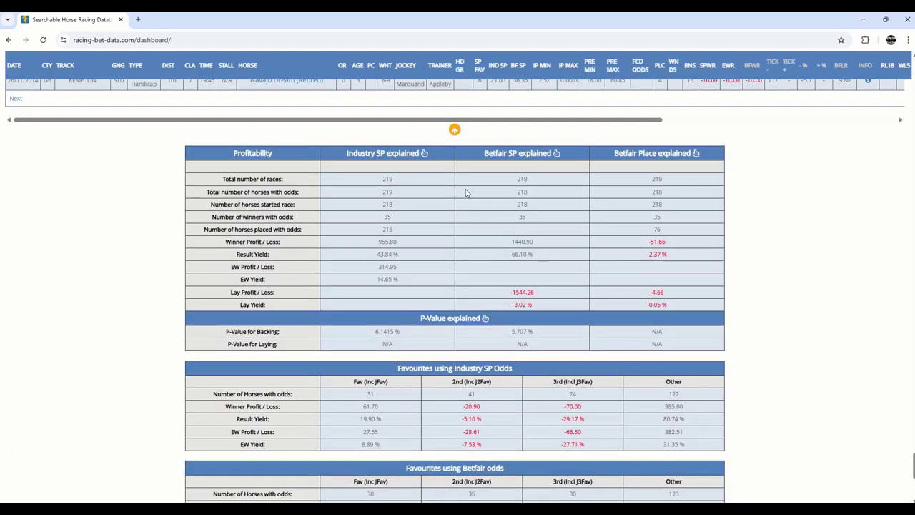
{"action": "left_click", "coordinate": [455, 132]}
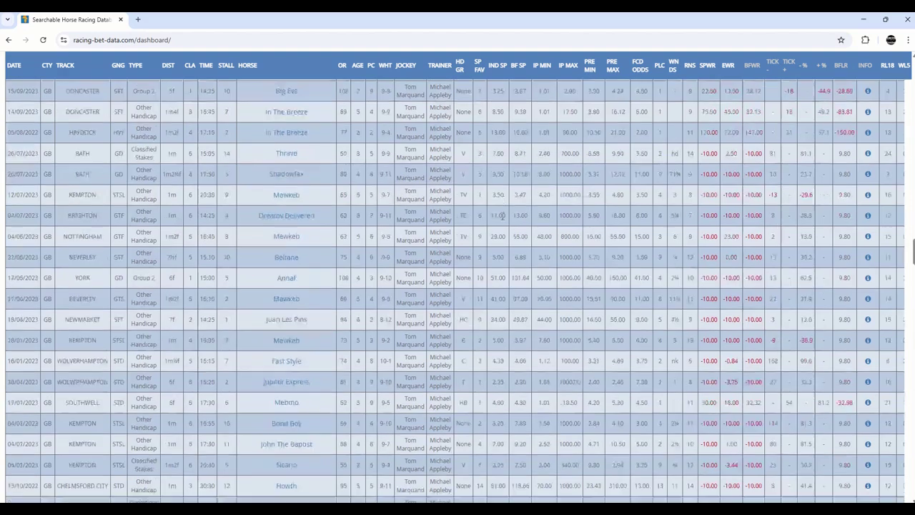
{"action": "scroll", "coordinate": [522, 140], "scroll_direction": "up", "scroll_amount": 2}
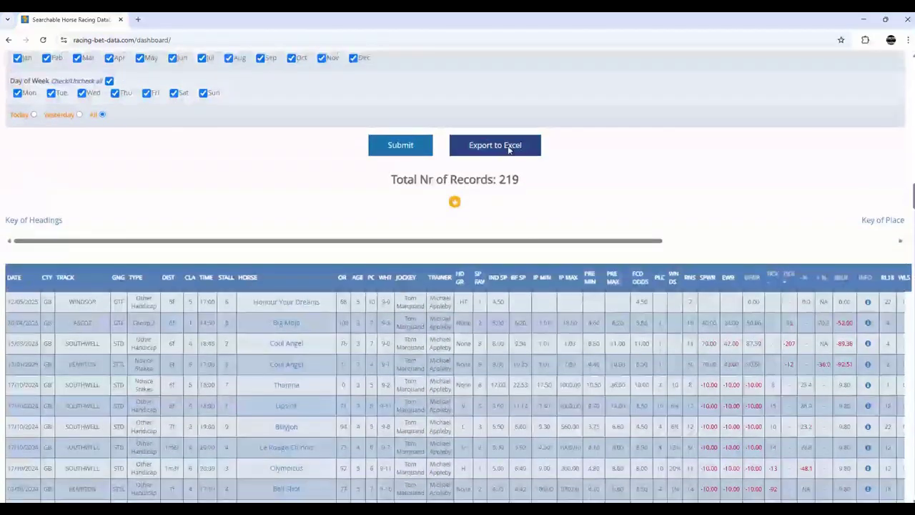
{"action": "left_click", "coordinate": [509, 148]}
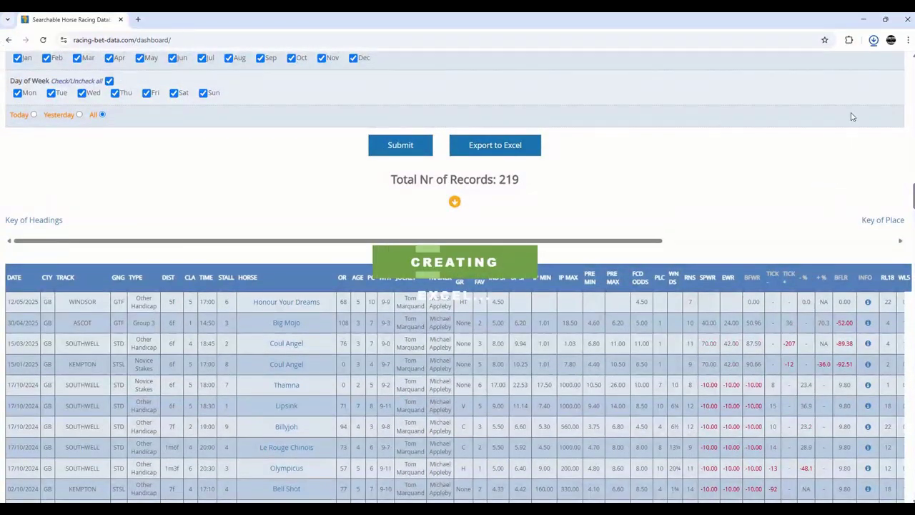
Open the downloaded RBDResultsNEW.xlsx in Excel and look over the exported race, jockey and trainer columns
{"action": "left_click", "coordinate": [874, 41]}
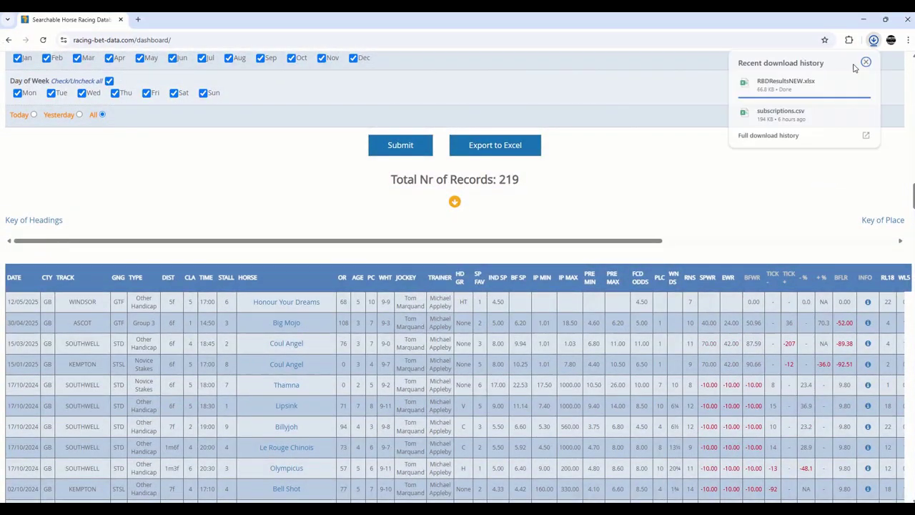
{"action": "left_click", "coordinate": [819, 86]}
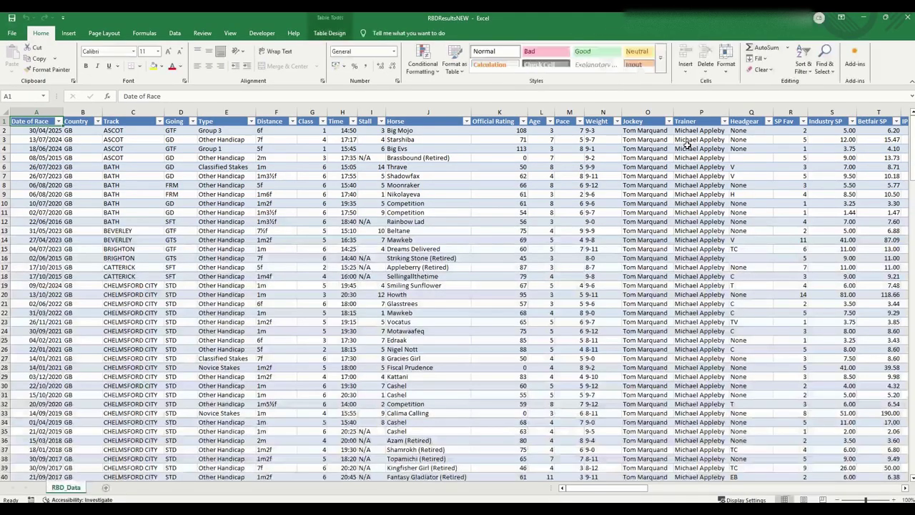
{"action": "left_click", "coordinate": [281, 193]}
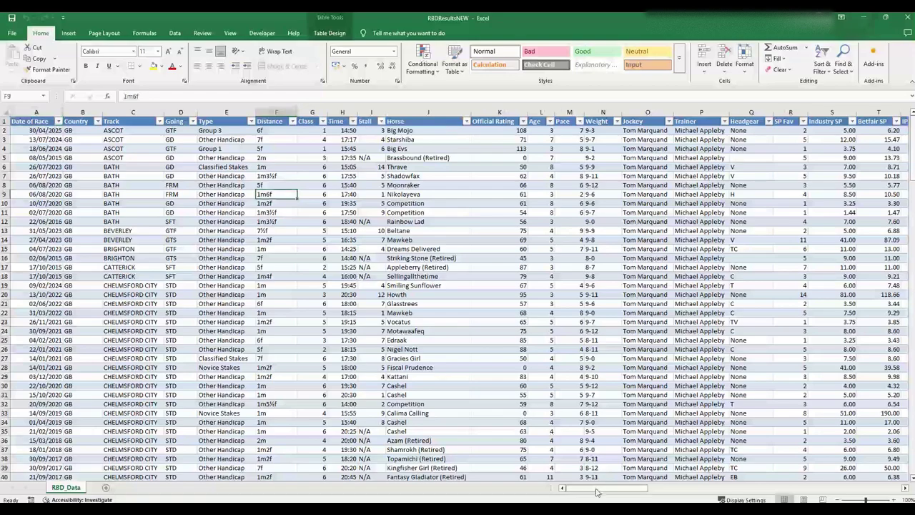
{"action": "left_click_drag", "start_coordinate": [599, 491], "coordinate": [573, 489]}
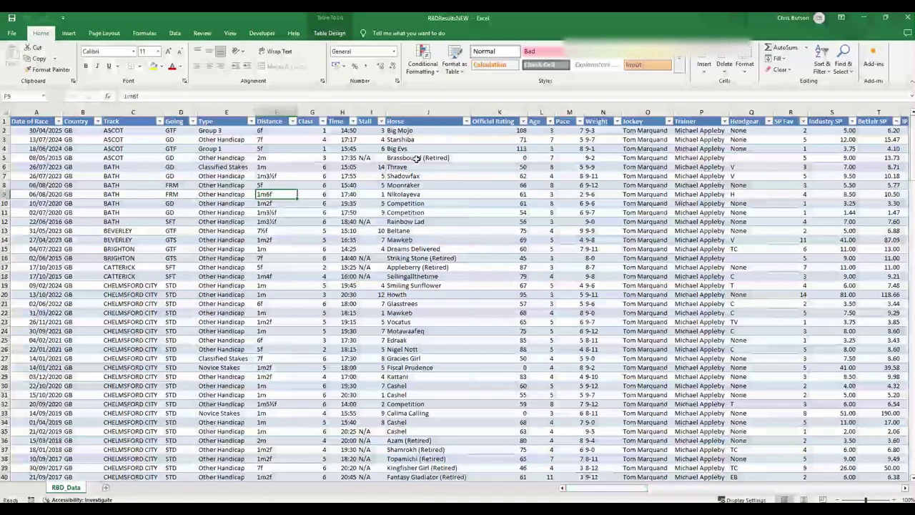
{"action": "left_click", "coordinate": [678, 148]}
{"action": "left_click", "coordinate": [642, 158]}
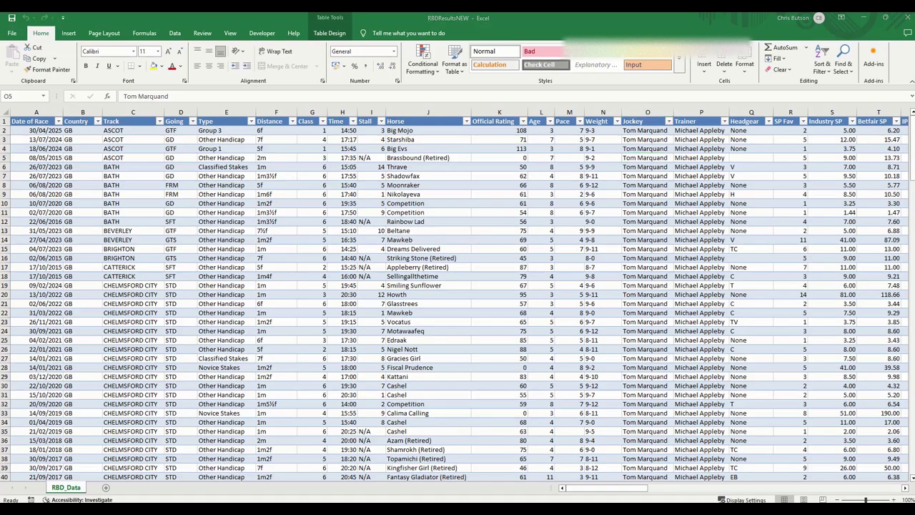
Switch back to the racing database in the browser and review the query filters from the report up to the saved-selection controls
{"action": "key", "text": "alt+Tab"}
{"action": "scroll", "coordinate": [499, 319], "scroll_direction": "up", "scroll_amount": 2}
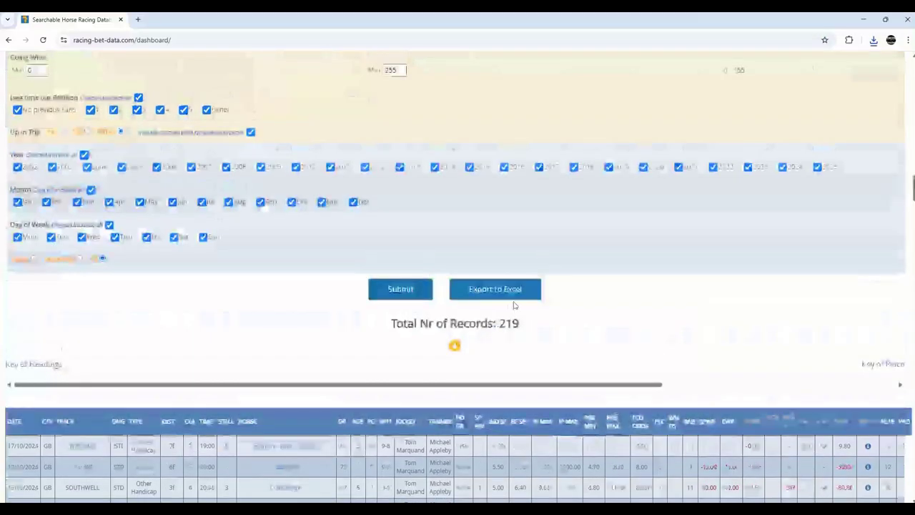
{"action": "scroll", "coordinate": [513, 305], "scroll_direction": "up", "scroll_amount": 4}
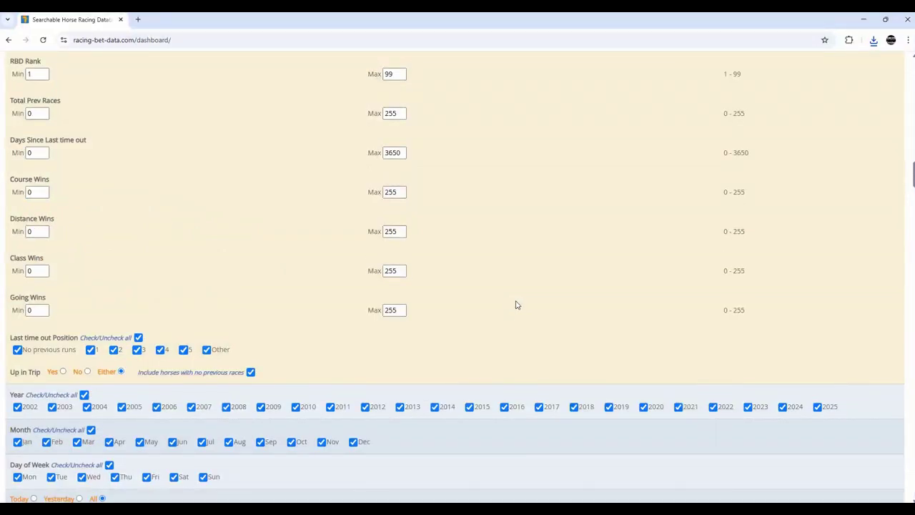
{"action": "scroll", "coordinate": [515, 305], "scroll_direction": "up", "scroll_amount": 5}
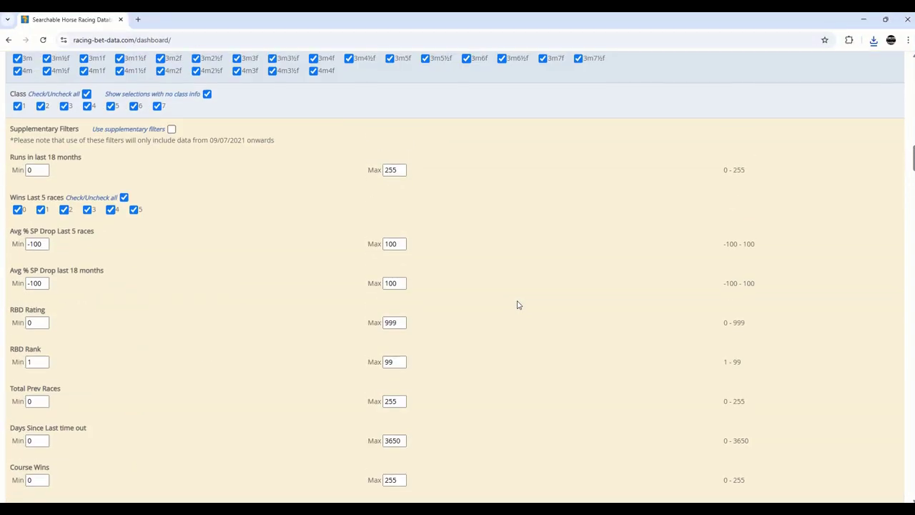
{"action": "scroll", "coordinate": [517, 305], "scroll_direction": "up", "scroll_amount": 3}
{"action": "scroll", "coordinate": [396, 306], "scroll_direction": "up", "scroll_amount": 5}
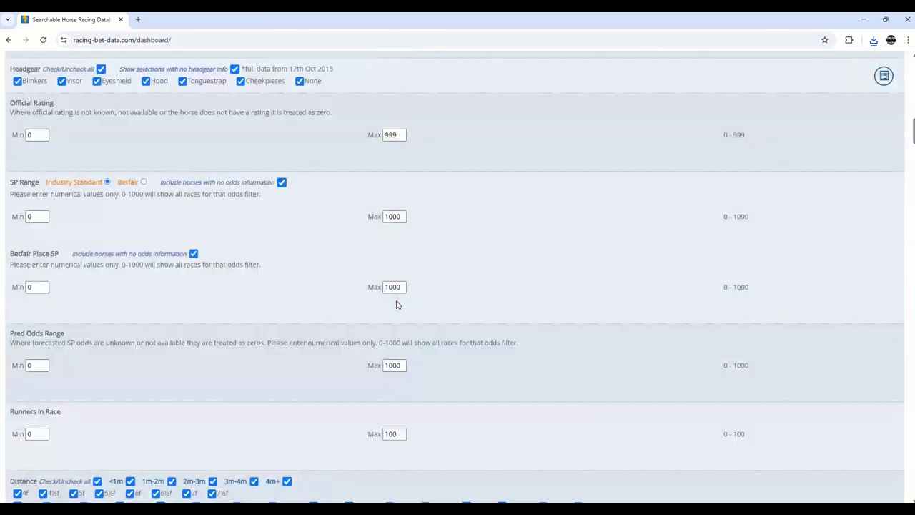
{"action": "scroll", "coordinate": [396, 306], "scroll_direction": "up", "scroll_amount": 4}
{"action": "scroll", "coordinate": [319, 230], "scroll_direction": "up", "scroll_amount": 2}
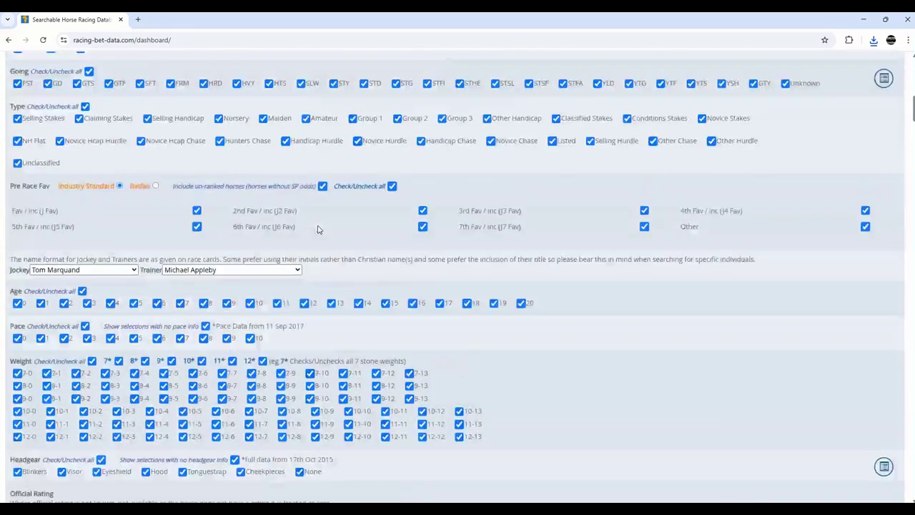
{"action": "scroll", "coordinate": [319, 229], "scroll_direction": "up", "scroll_amount": 6}
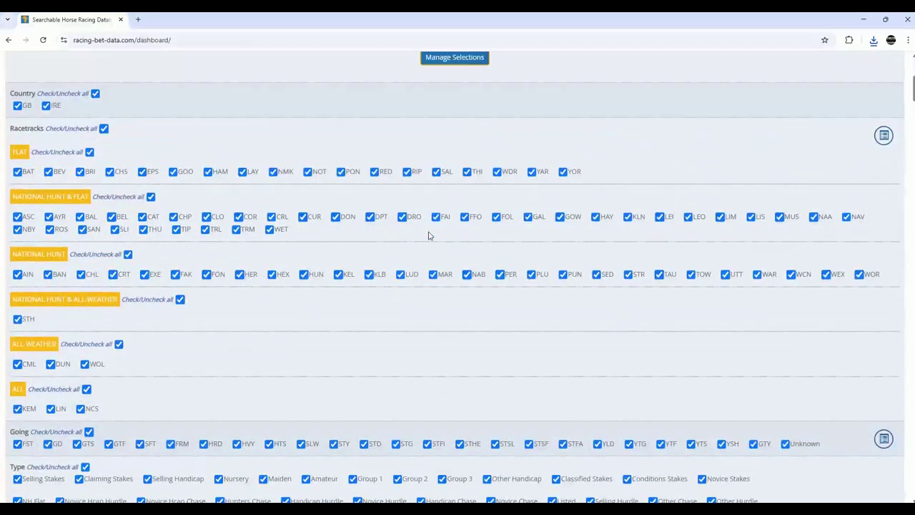
{"action": "scroll", "coordinate": [429, 235], "scroll_direction": "up", "scroll_amount": 2}
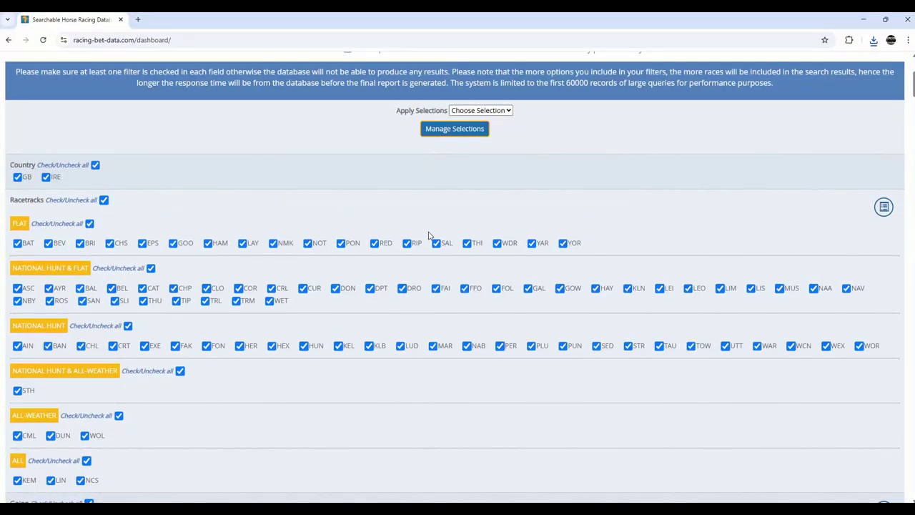